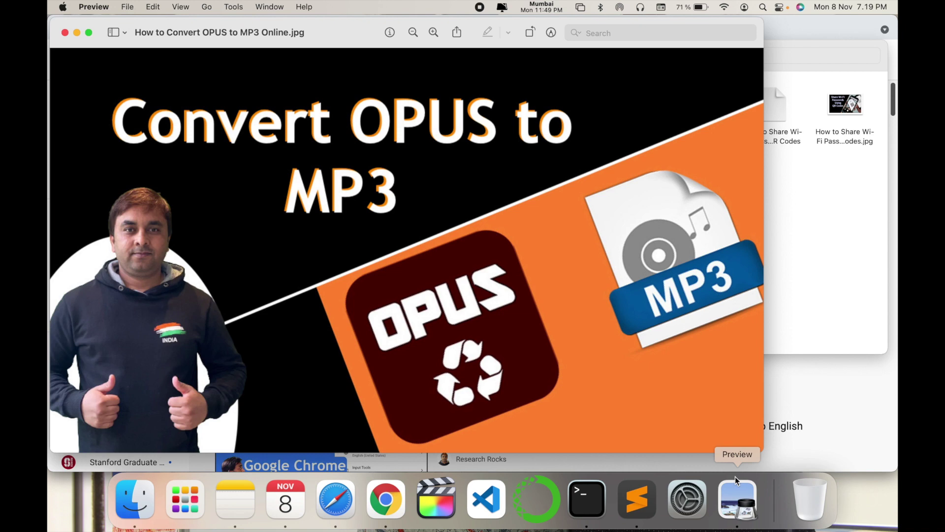
Bring Chrome to the front and open the Research Rocks YouTube channel page.
{"action": "left_click", "coordinate": [840, 447]}
{"action": "left_click", "coordinate": [456, 169]}
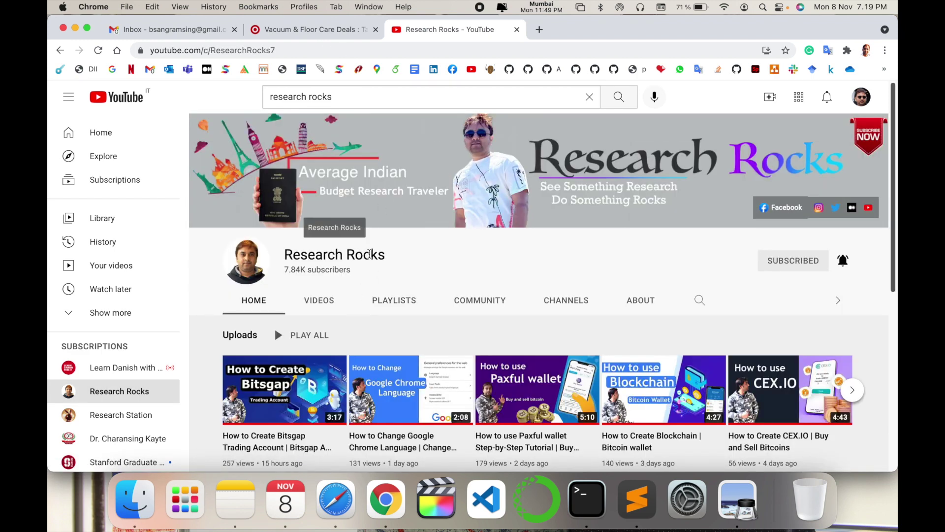
Open the audiobook folder inside Downloads in Finder.
{"action": "triple_click", "coordinate": [367, 254]}
{"action": "left_click", "coordinate": [134, 502]}
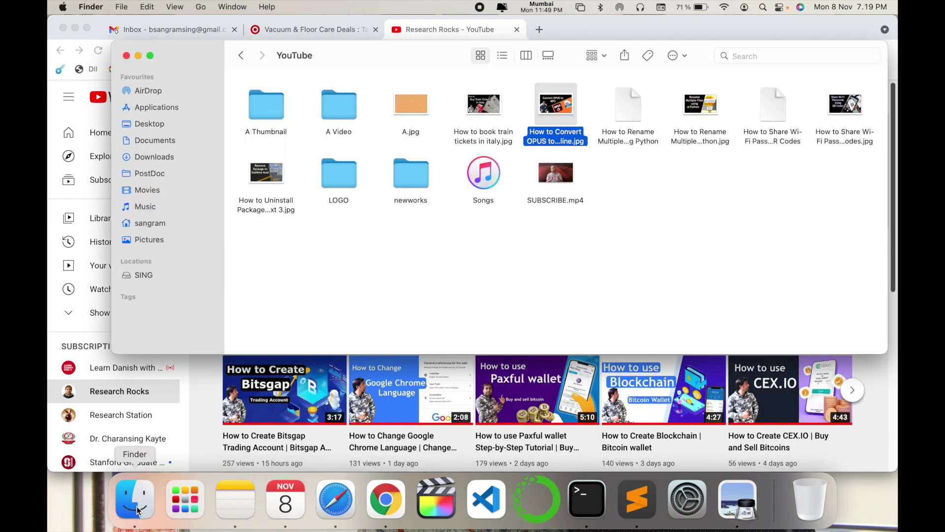
{"action": "left_click", "coordinate": [150, 173]}
{"action": "left_click", "coordinate": [154, 157]}
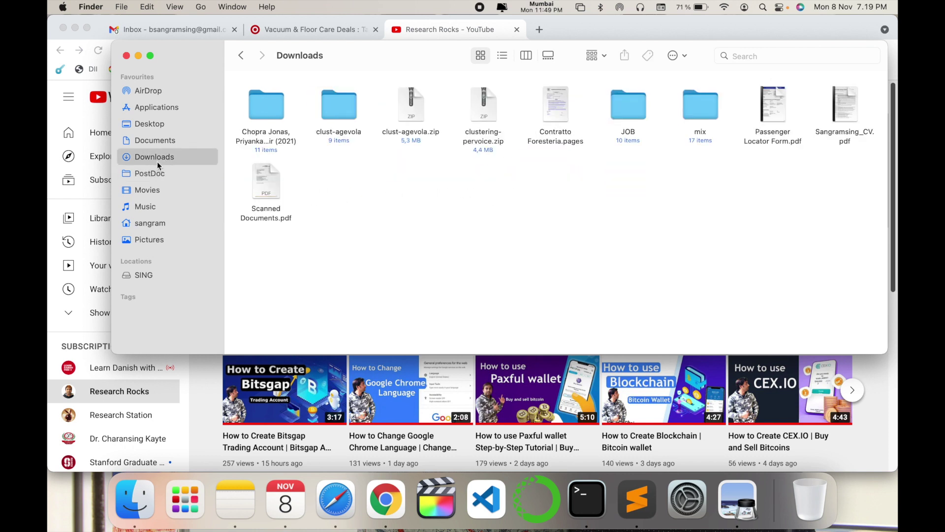
{"action": "double_click", "coordinate": [267, 111]}
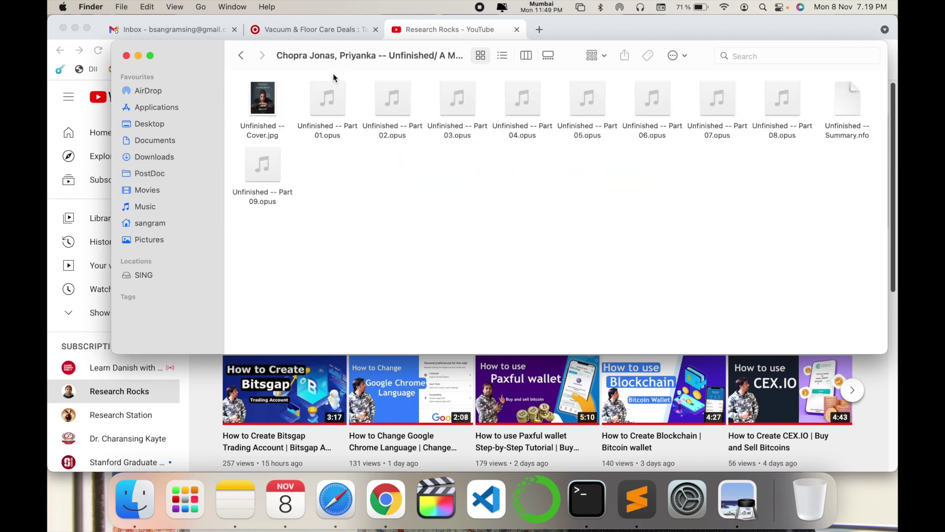
Select 'Unfinished -- Part 04.opus' from the part files and go to the Desktop folder.
{"action": "left_click", "coordinate": [336, 108]}
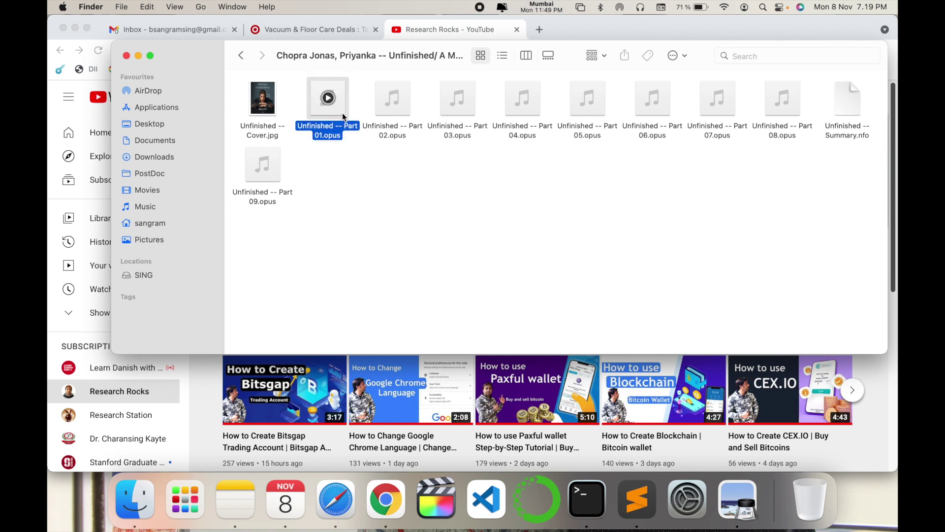
{"action": "left_click", "coordinate": [349, 159]}
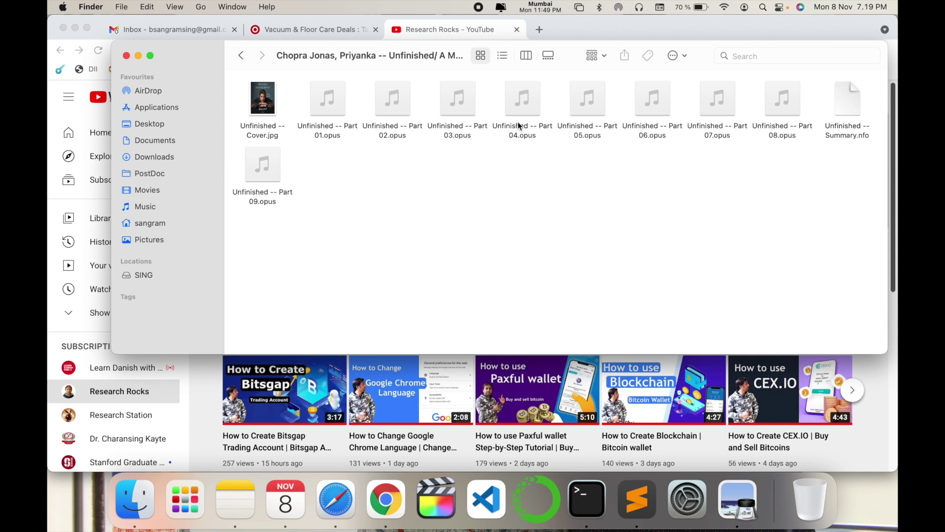
{"action": "left_click", "coordinate": [516, 109]}
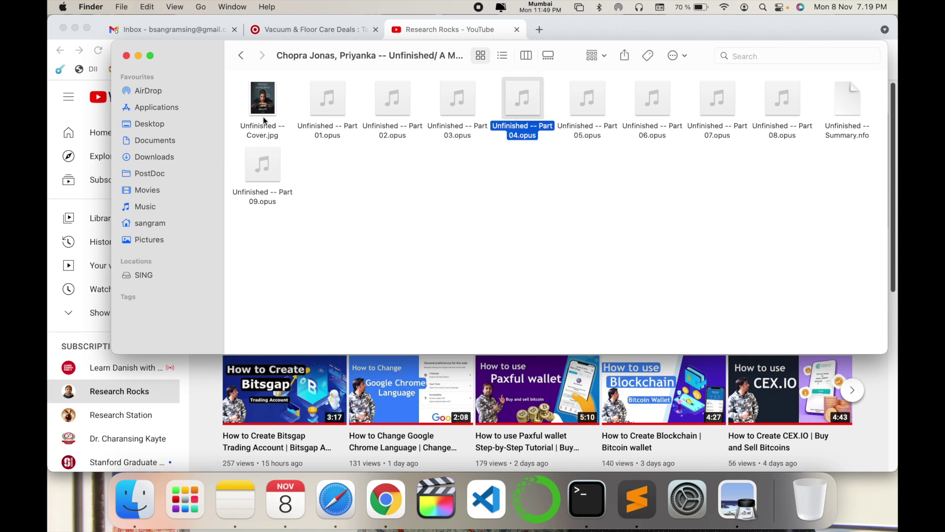
{"action": "left_click", "coordinate": [149, 124]}
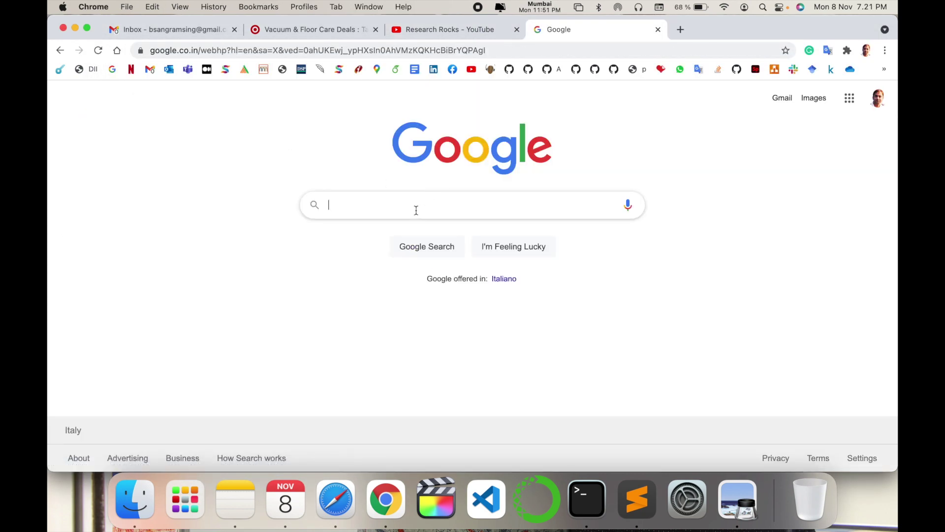
{"action": "type", "text": "convert opus to mp3"}
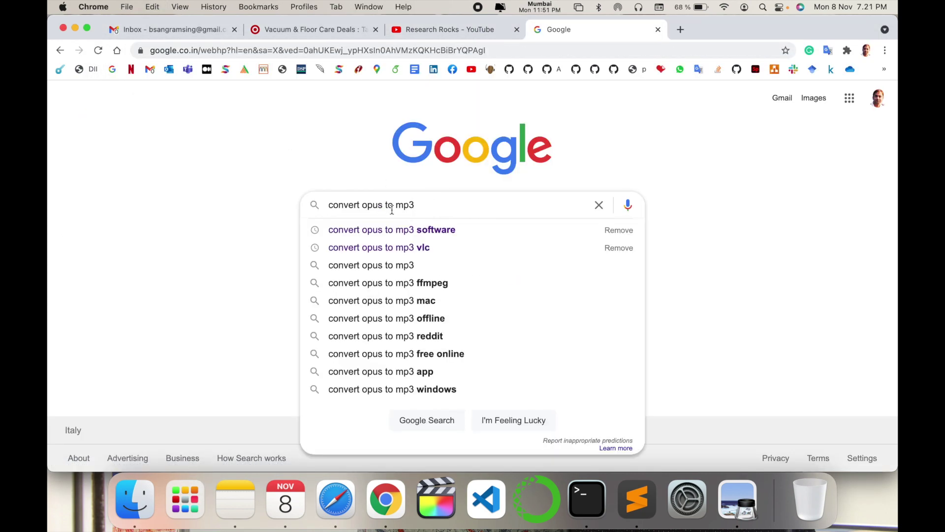
Search Google for converting opus to mp3 and open Convertio's OPUS to MP3 converter.
{"action": "key", "text": "Return"}
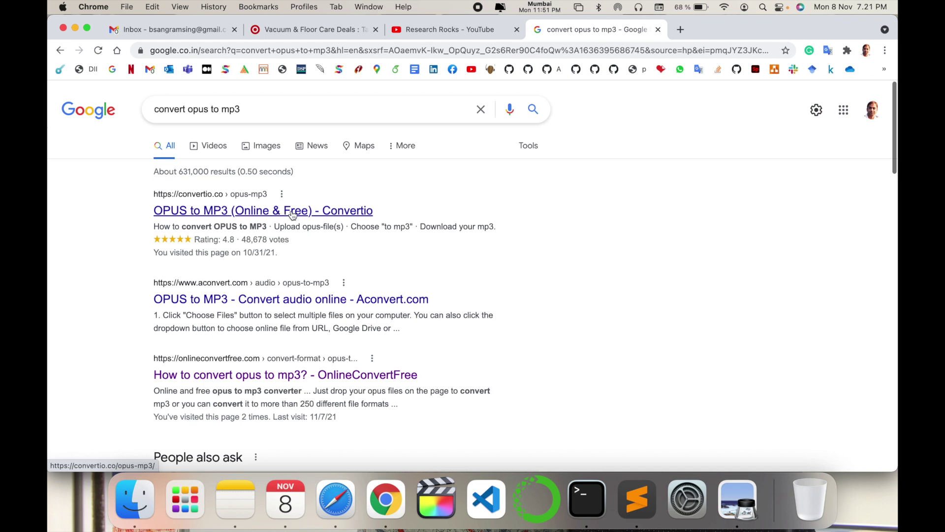
{"action": "left_click", "coordinate": [290, 211]}
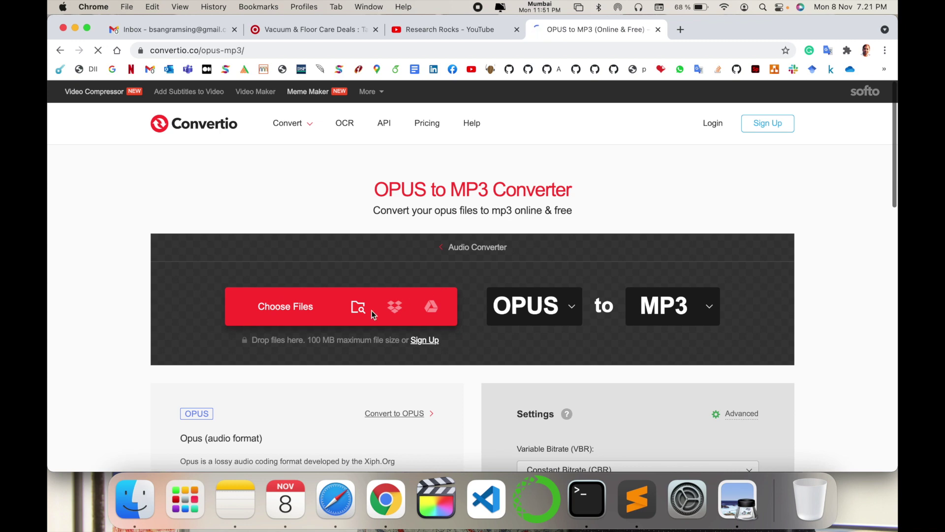
Upload 'Unfinished -- Part 04.opus', decline the extension prompt, and convert it to MP3.
{"action": "left_click", "coordinate": [549, 307]}
{"action": "left_click", "coordinate": [285, 306]}
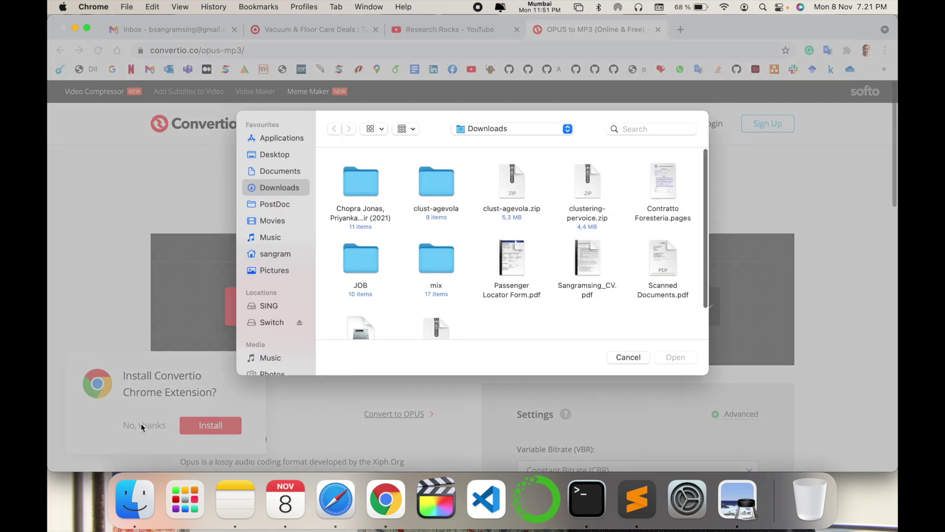
{"action": "left_click", "coordinate": [275, 154]}
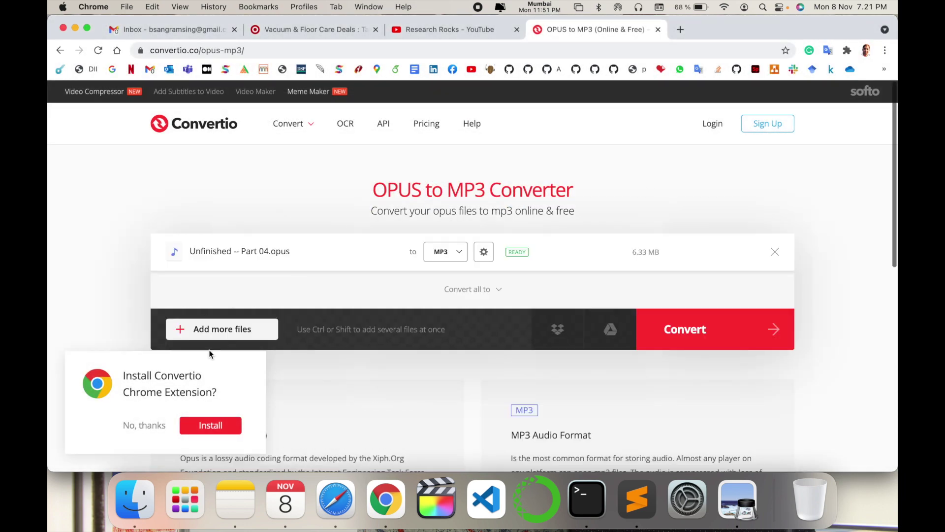
{"action": "left_click", "coordinate": [144, 426]}
{"action": "scroll", "coordinate": [473, 296], "scroll_direction": "down", "scroll_amount": 1}
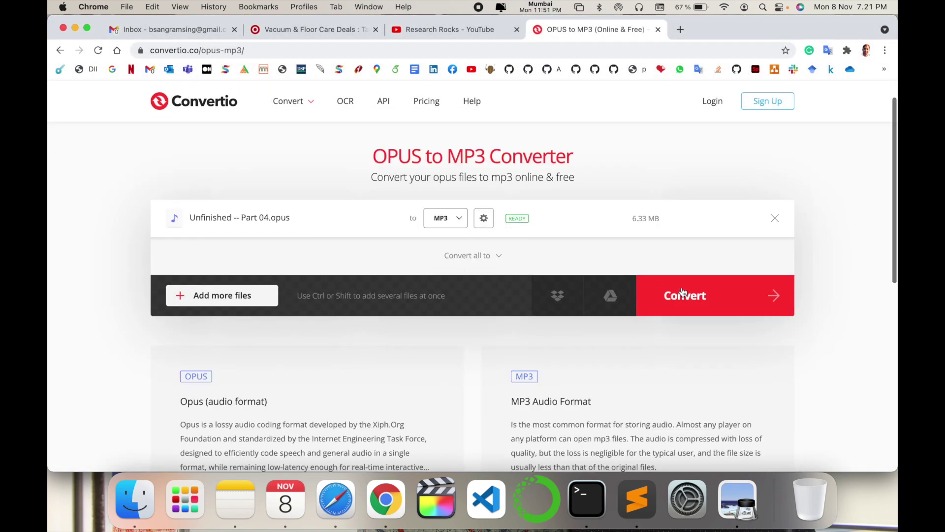
{"action": "left_click", "coordinate": [700, 299]}
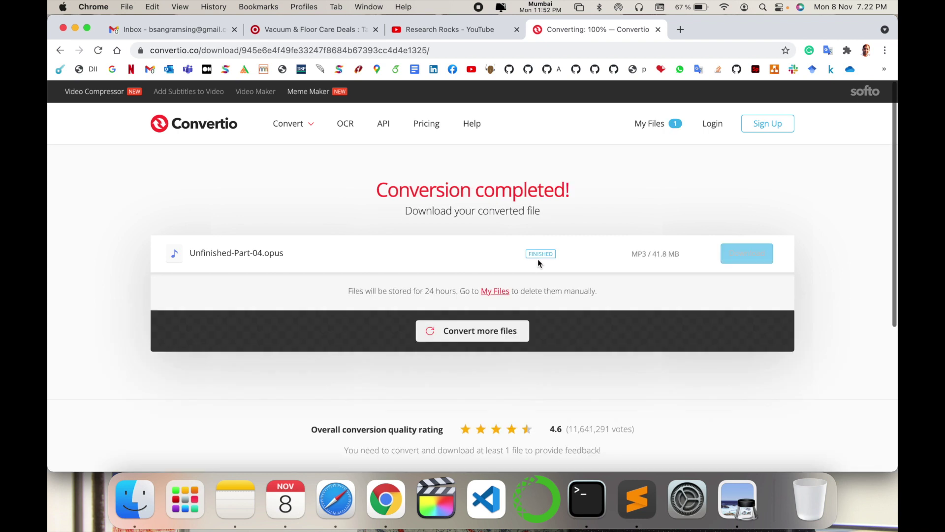
Download 'Unfinished-Part-04.mp3', reveal it in Finder, and play it in Music.
{"action": "left_click", "coordinate": [742, 254]}
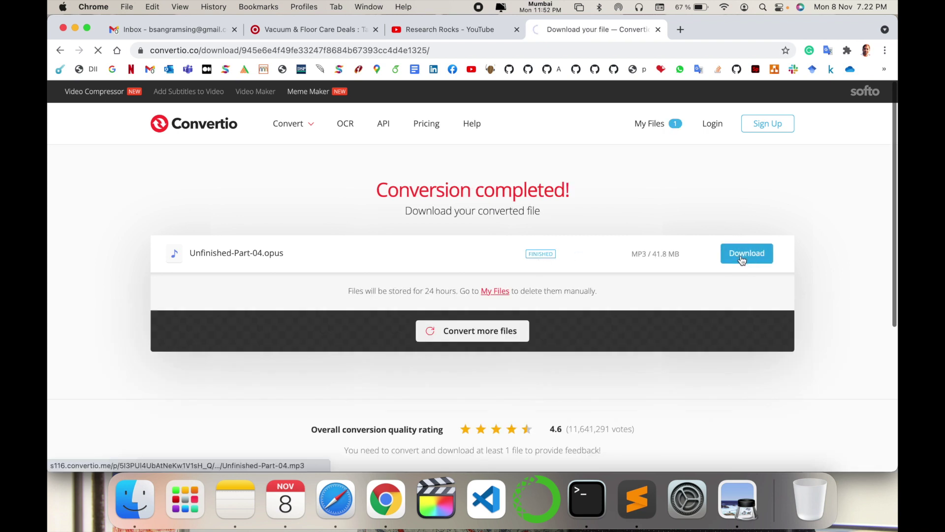
{"action": "left_click", "coordinate": [172, 454]}
{"action": "left_click", "coordinate": [203, 441]}
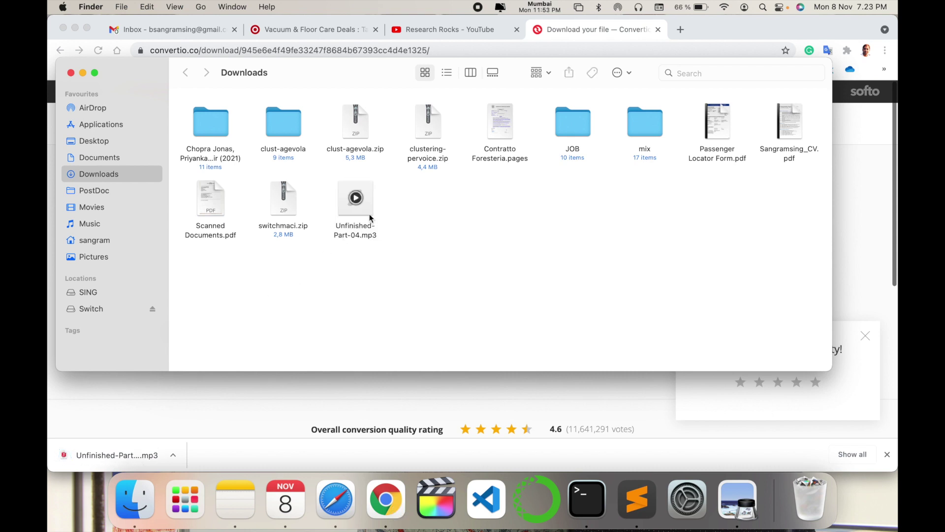
{"action": "mouse_move", "coordinate": [355, 199]}
{"action": "double_click", "coordinate": [359, 206]}
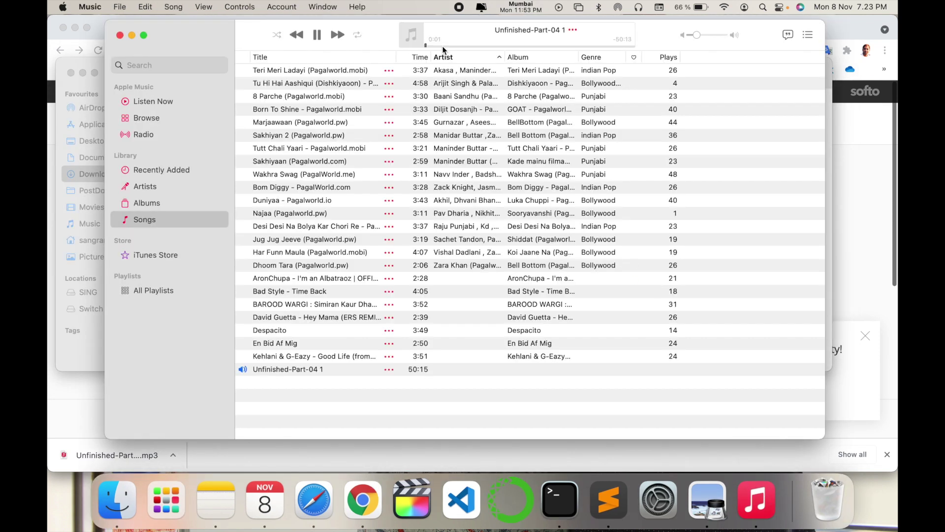
Skip playback ahead to 11:01, pause it, and close the Music window.
{"action": "left_click", "coordinate": [471, 45]}
{"action": "left_click", "coordinate": [317, 35]}
{"action": "left_click", "coordinate": [120, 35]}
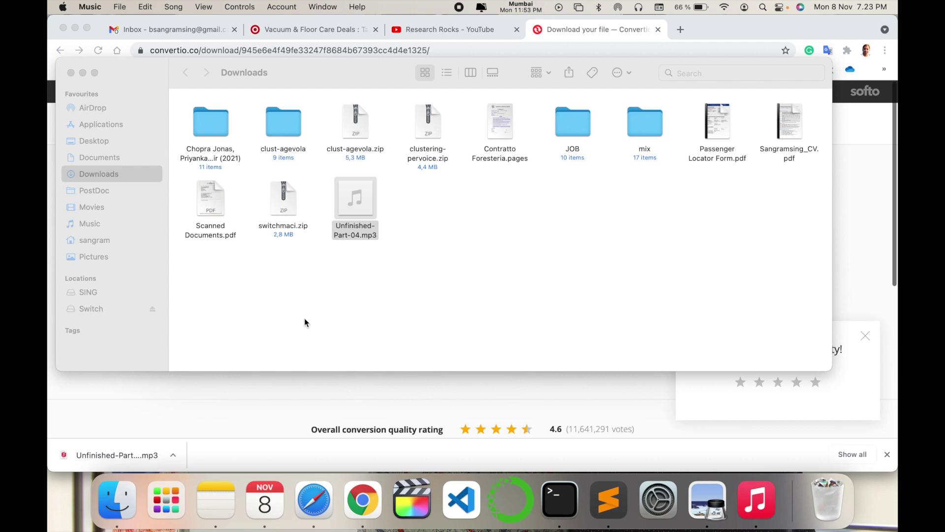
Close the Finder Downloads window to return to Convertio's completed conversion page.
{"action": "left_click", "coordinate": [70, 72]}
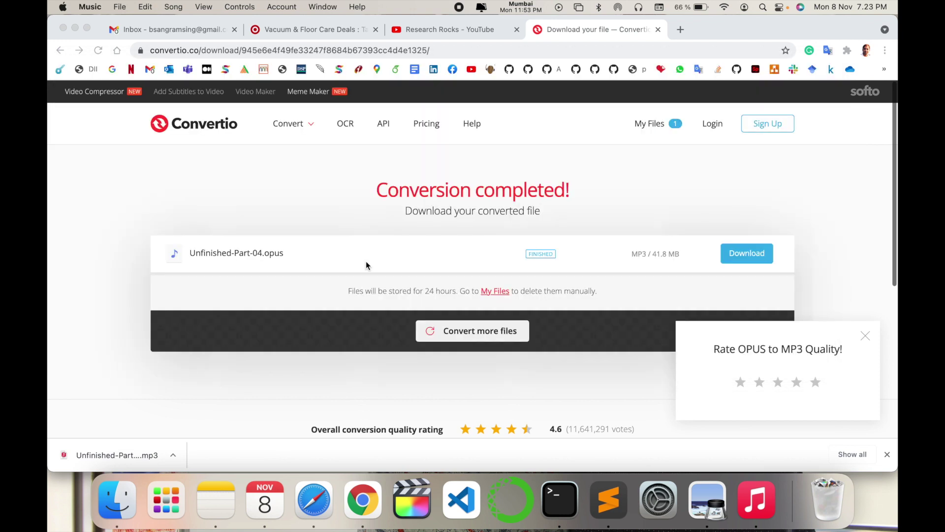